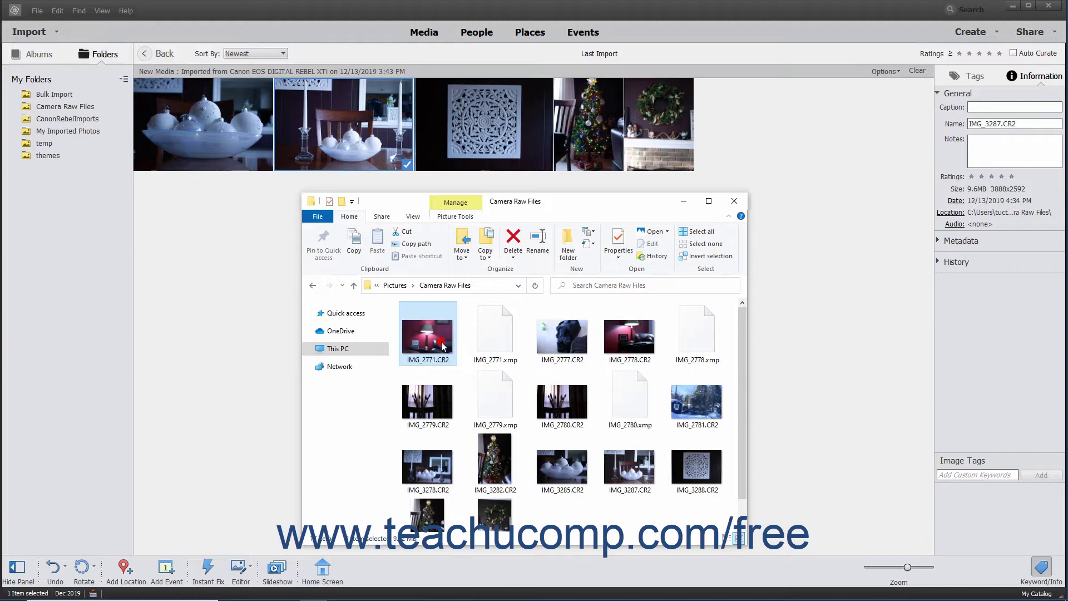
{"action": "left_click", "coordinate": [442, 345]}
{"action": "left_click", "coordinate": [489, 342]}
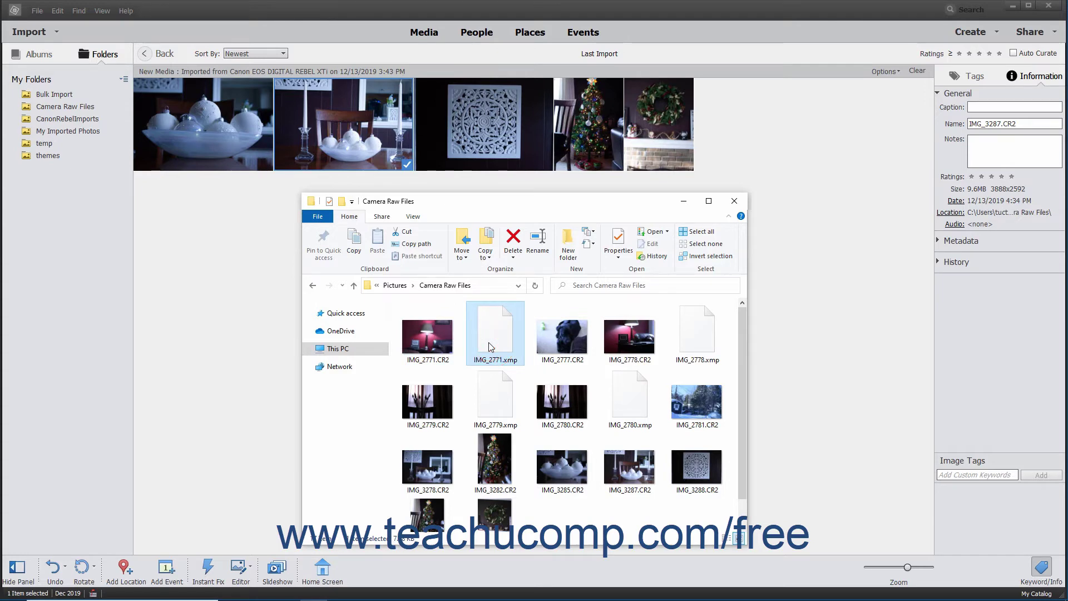
{"action": "left_click", "coordinate": [448, 345]}
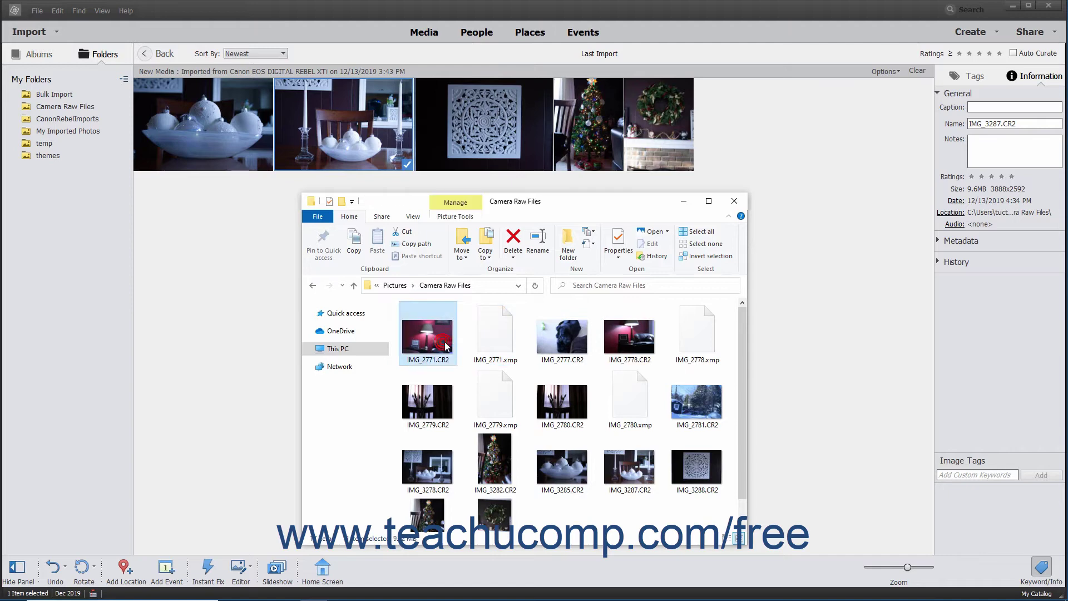
{"action": "left_click", "coordinate": [491, 337]}
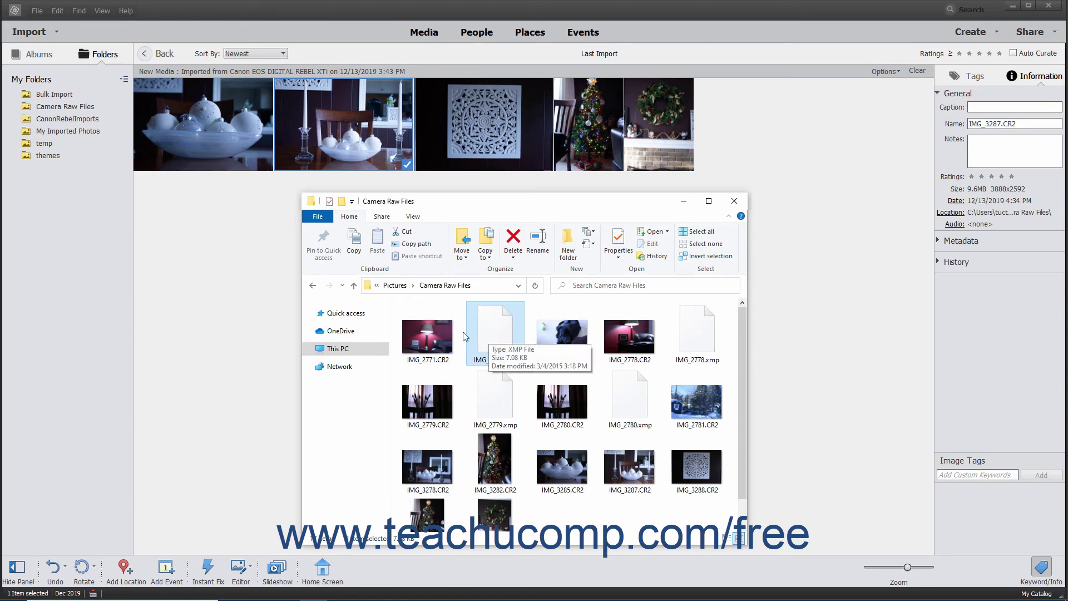
{"action": "left_click", "coordinate": [426, 337]}
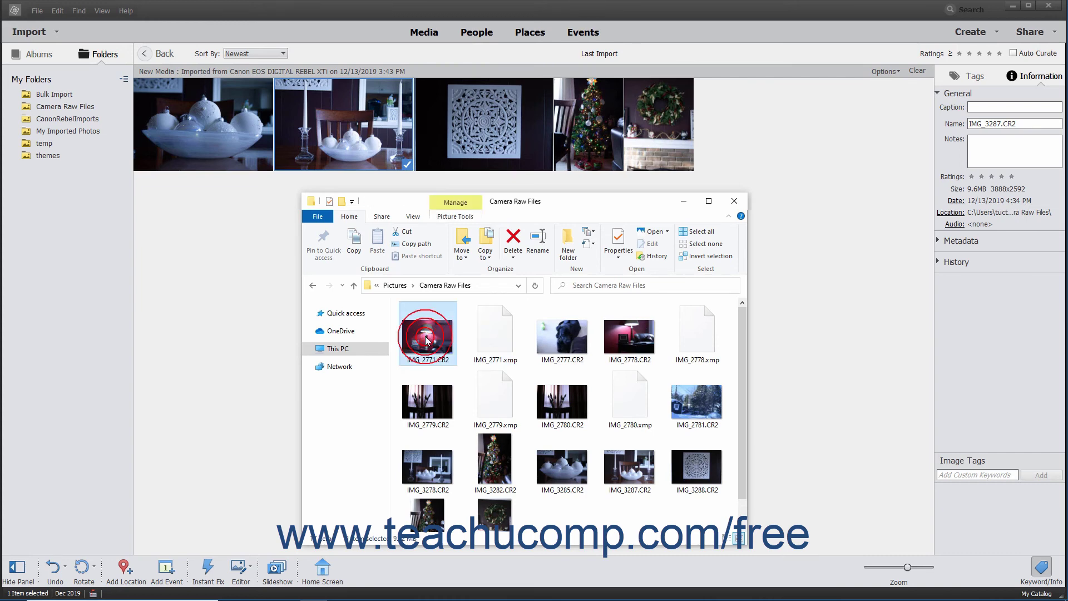